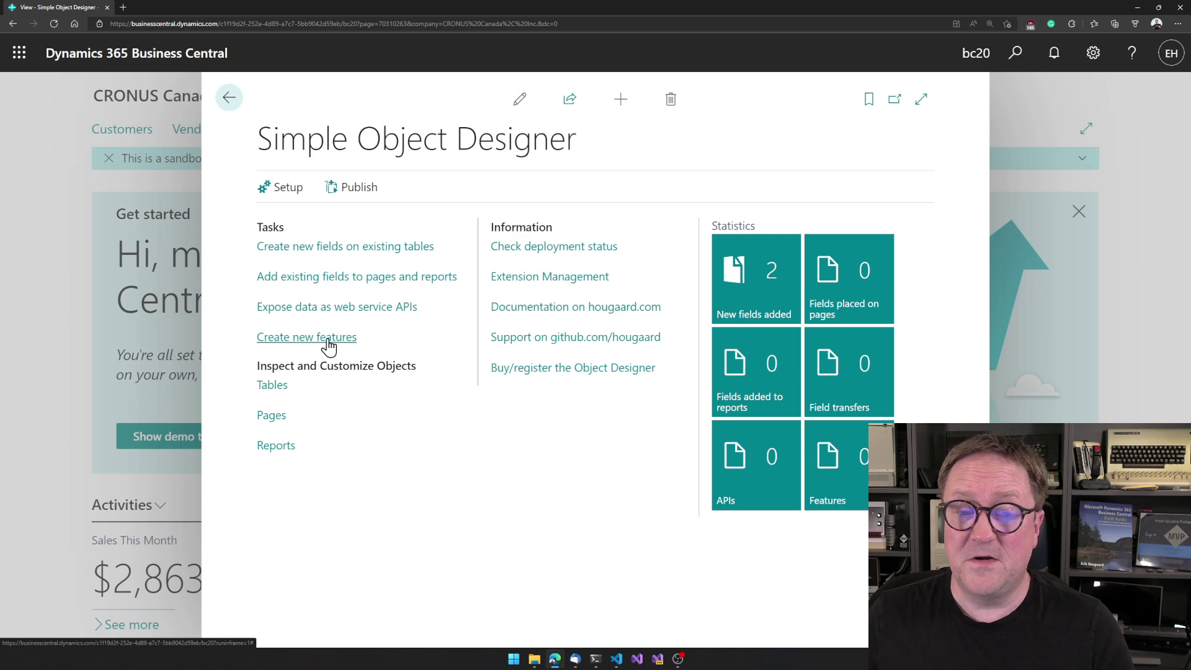
Step: Open the empty Features list, preview the new-feature templates, and close the wizard without creating one
{"action": "left_click", "coordinate": [306, 337]}
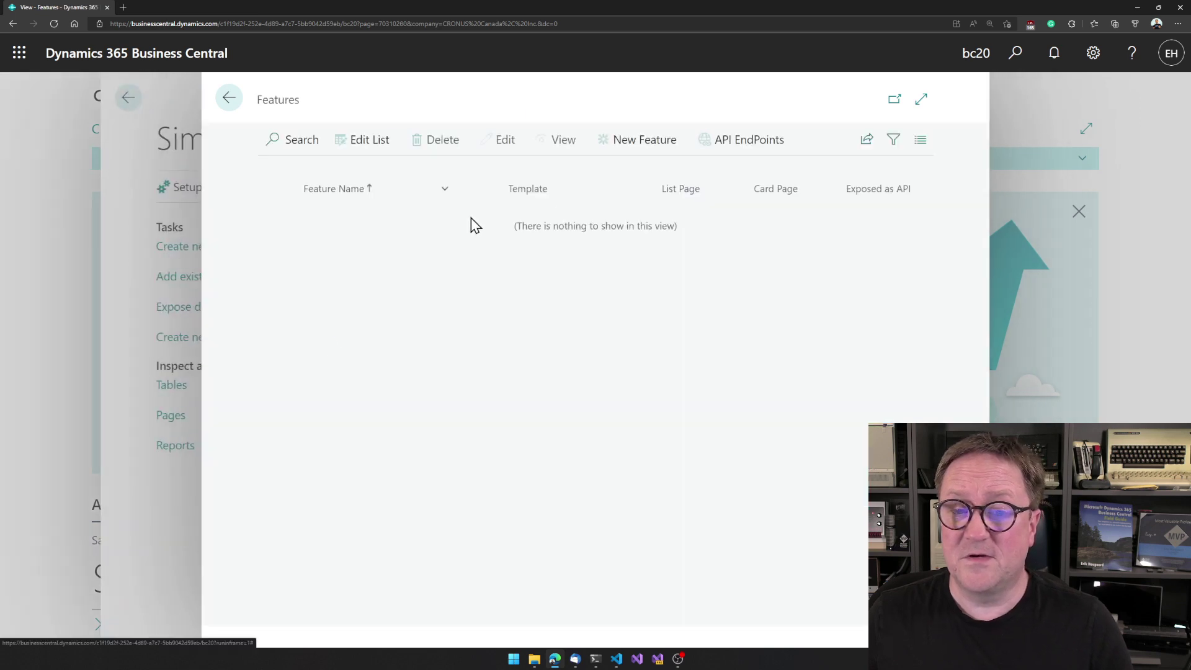
{"action": "left_click", "coordinate": [645, 144]}
{"action": "left_click", "coordinate": [732, 244]}
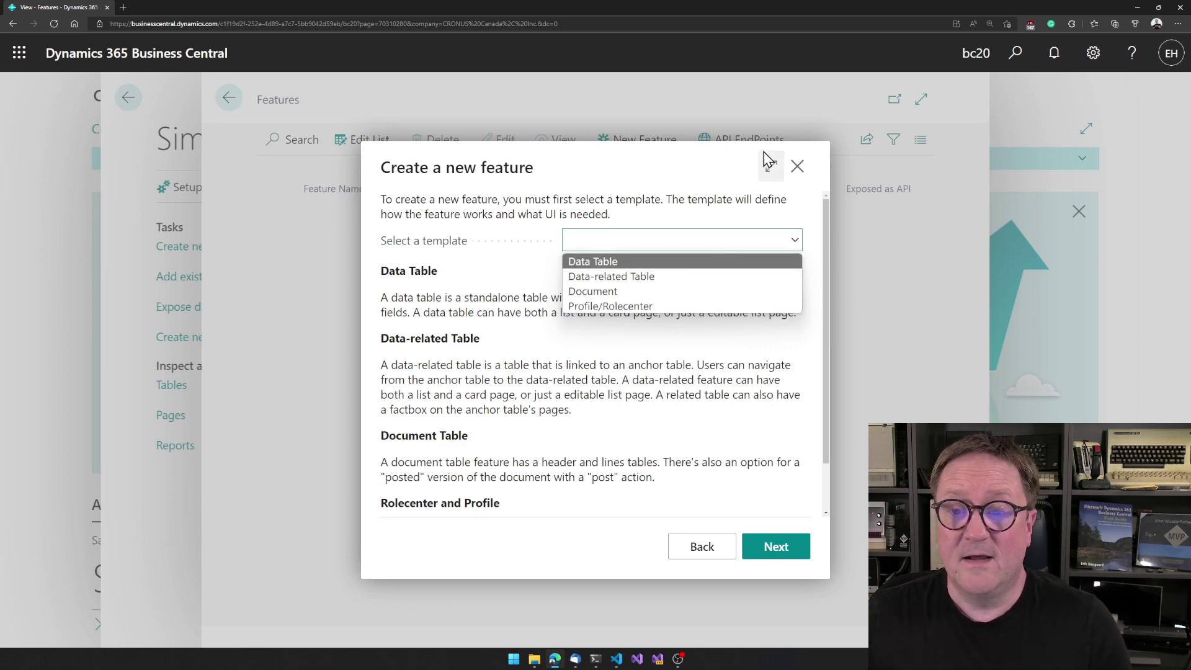
{"action": "left_click", "coordinate": [795, 166]}
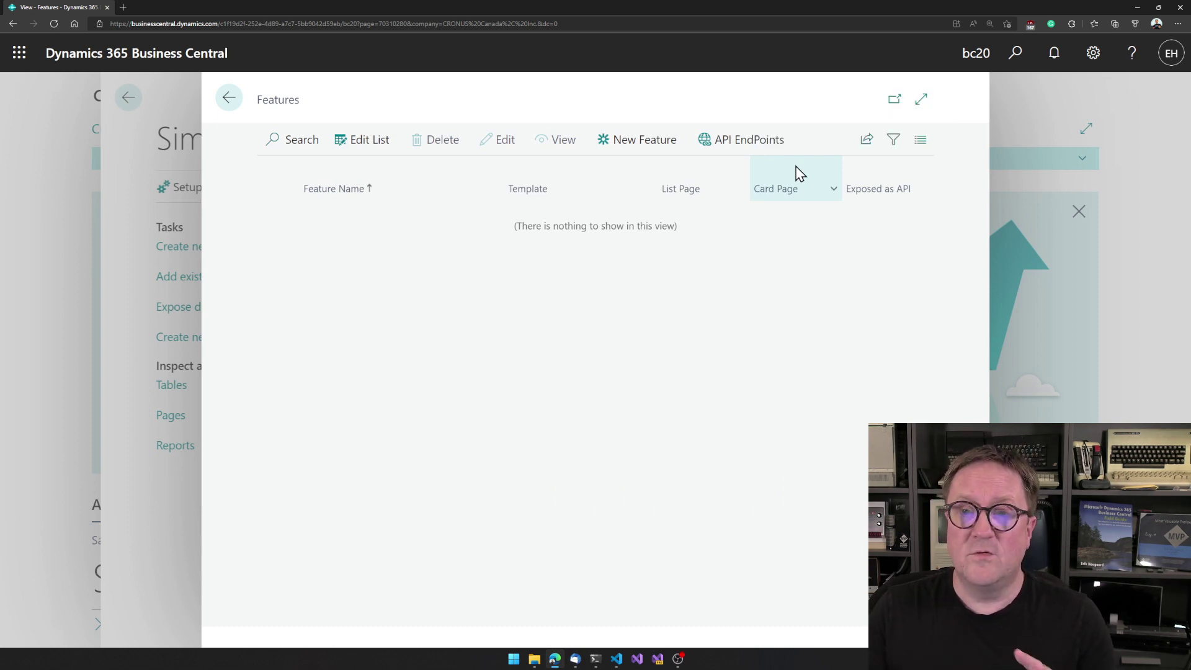
Step: Leave the Features page and go back to the Simple Object Designer start page
{"action": "left_click", "coordinate": [231, 100]}
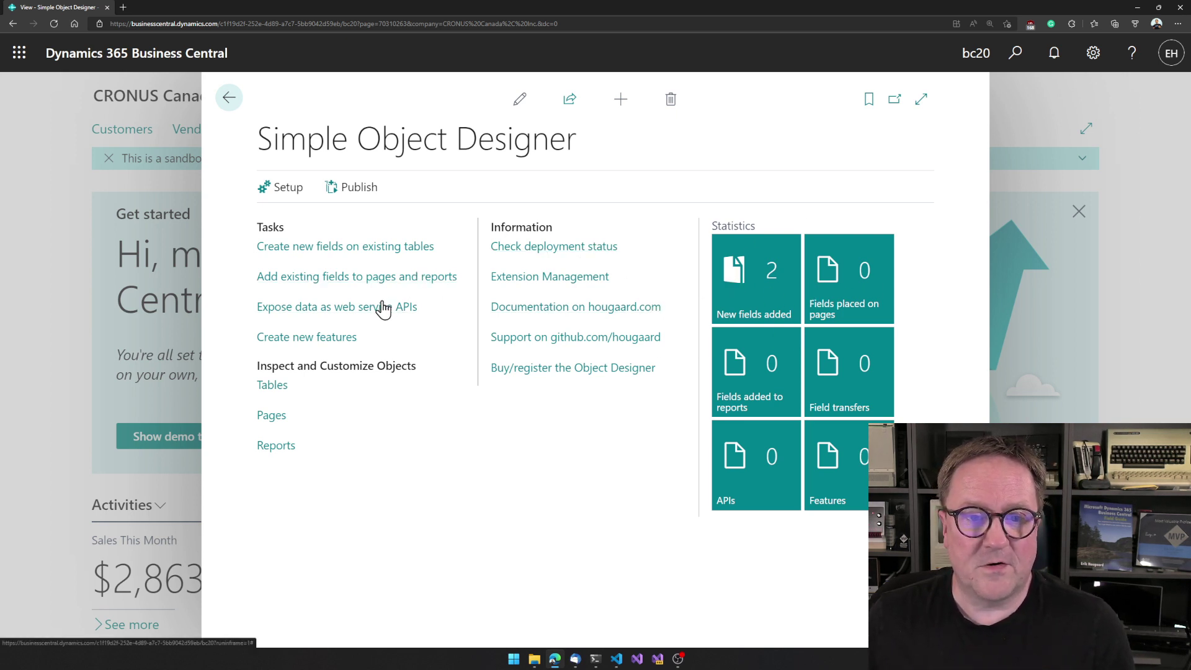
Step: Create a new API endpoint for table 18, Customer
{"action": "left_click_drag", "start_coordinate": [384, 307], "coordinate": [475, 330]}
{"action": "left_click", "coordinate": [456, 336]}
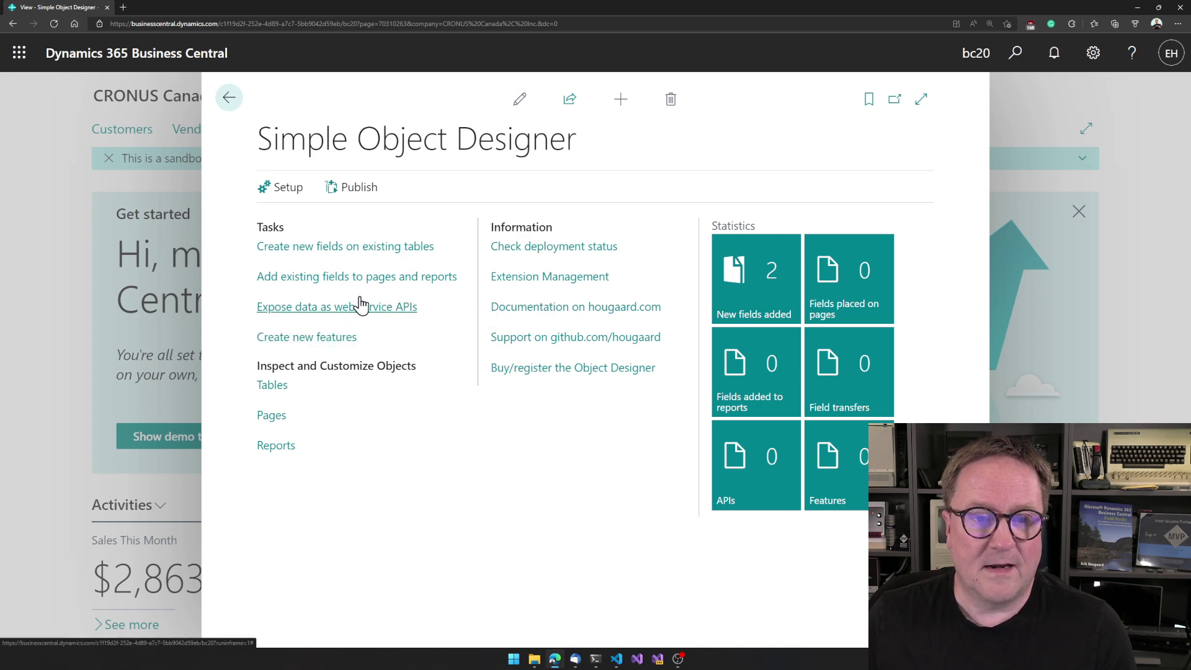
{"action": "left_click", "coordinate": [367, 308]}
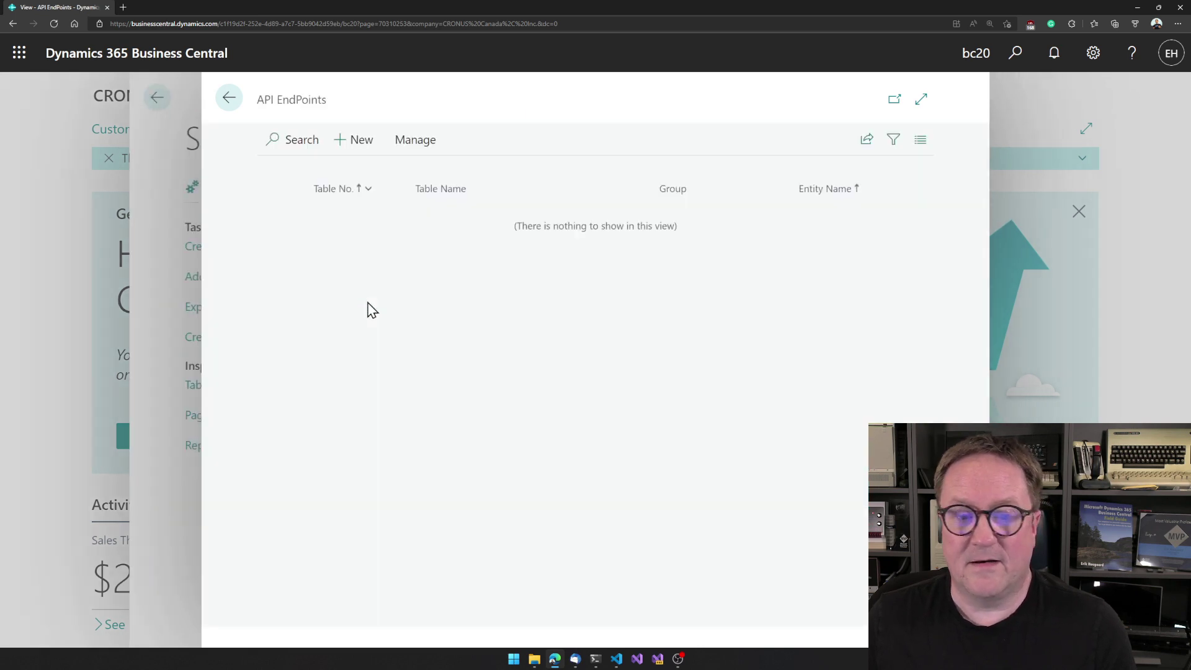
{"action": "left_click", "coordinate": [354, 139]}
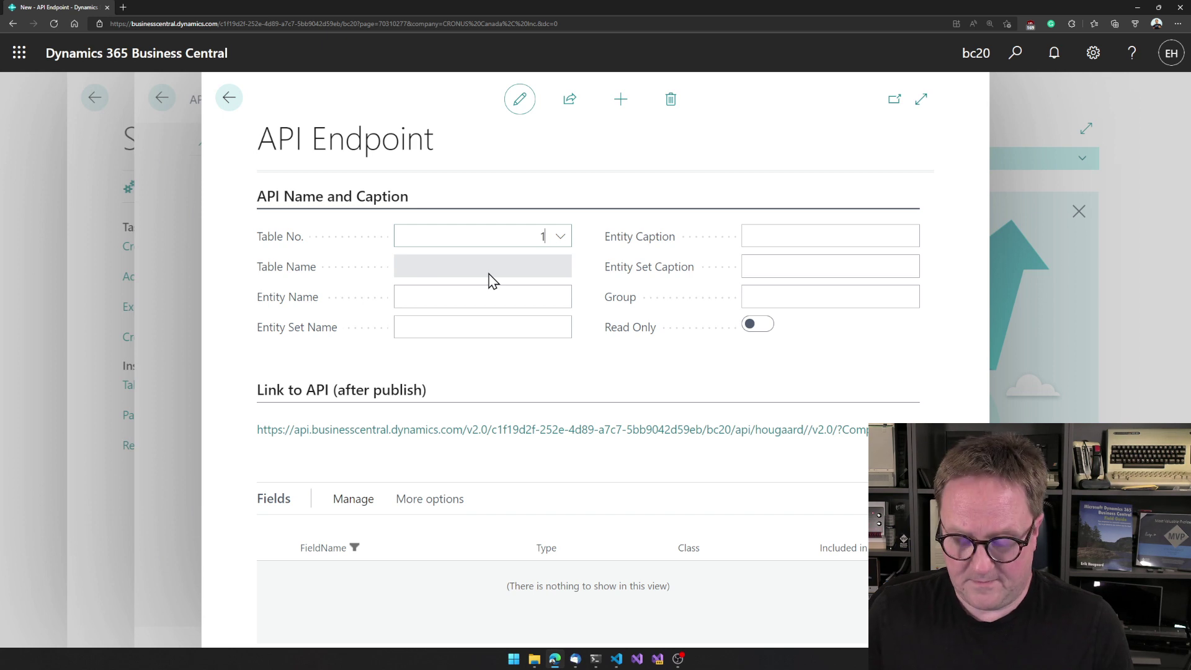
{"action": "type", "text": "8"}
{"action": "key", "text": "Tab"}
{"action": "key", "text": "Tab"}
{"action": "key", "text": "Tab"}
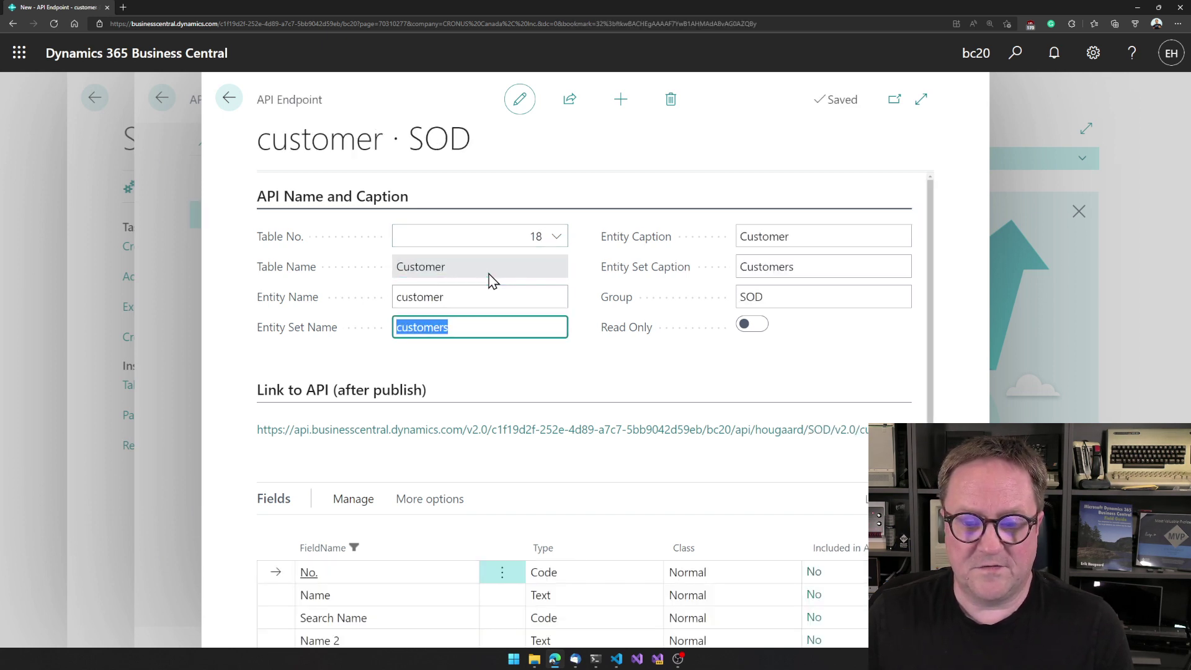
{"action": "scroll", "coordinate": [708, 493], "scroll_direction": "down", "scroll_amount": 3}
{"action": "scroll", "coordinate": [745, 466], "scroll_direction": "down", "scroll_amount": 2}
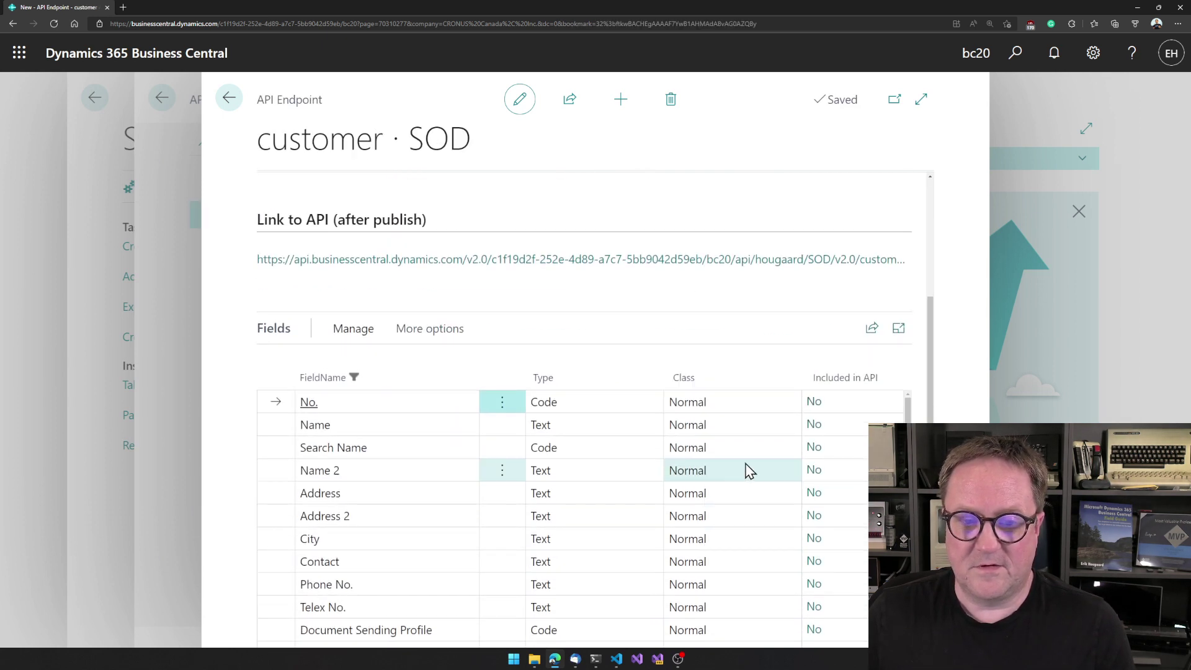
Step: Include No., Name and Balance in the customer API, then return to the designer
{"action": "left_click", "coordinate": [813, 402]}
{"action": "left_click", "coordinate": [813, 424]}
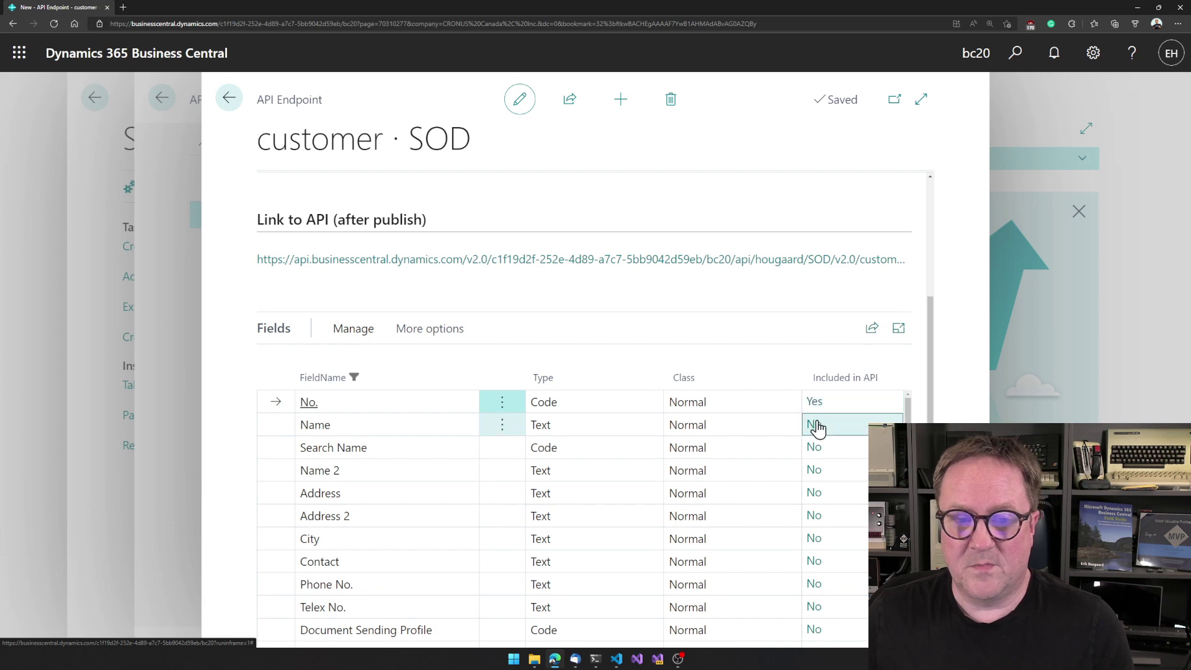
{"action": "left_click", "coordinate": [813, 470]}
{"action": "scroll", "coordinate": [819, 521], "scroll_direction": "down", "scroll_amount": 3}
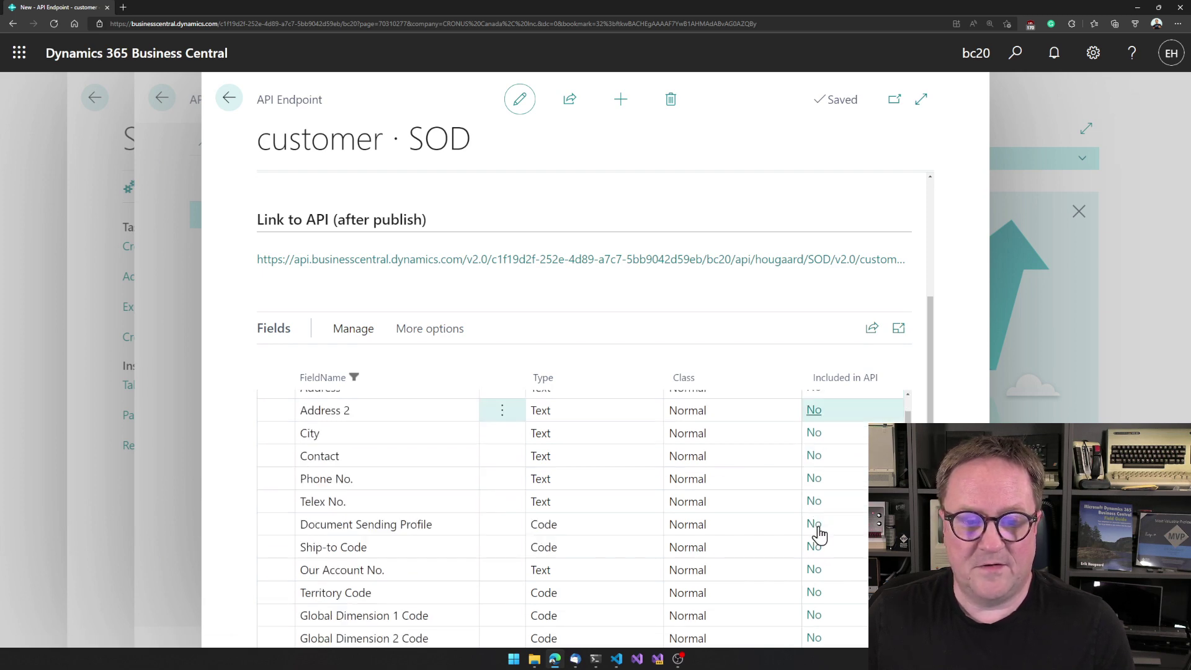
{"action": "scroll", "coordinate": [819, 534], "scroll_direction": "down", "scroll_amount": 3}
{"action": "scroll", "coordinate": [819, 534], "scroll_direction": "down", "scroll_amount": 4}
{"action": "scroll", "coordinate": [818, 534], "scroll_direction": "down", "scroll_amount": 4}
{"action": "scroll", "coordinate": [819, 534], "scroll_direction": "down", "scroll_amount": 4}
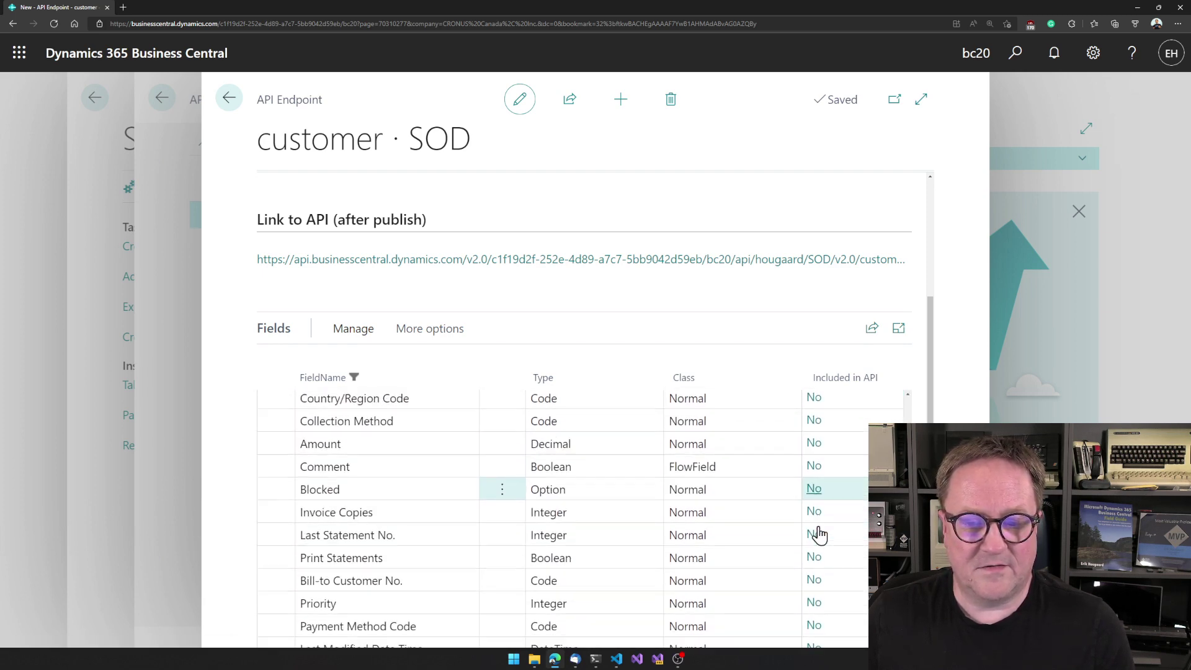
{"action": "scroll", "coordinate": [820, 535], "scroll_direction": "down", "scroll_amount": 4}
{"action": "scroll", "coordinate": [818, 534], "scroll_direction": "down", "scroll_amount": 3}
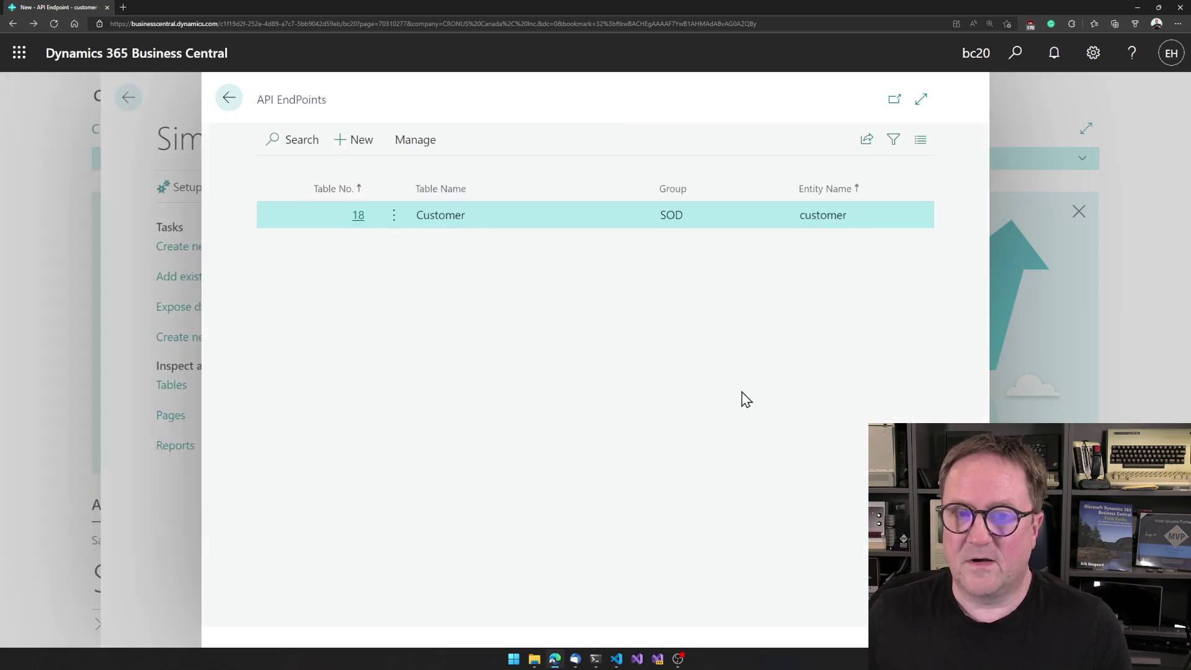
{"action": "key", "text": "Escape"}
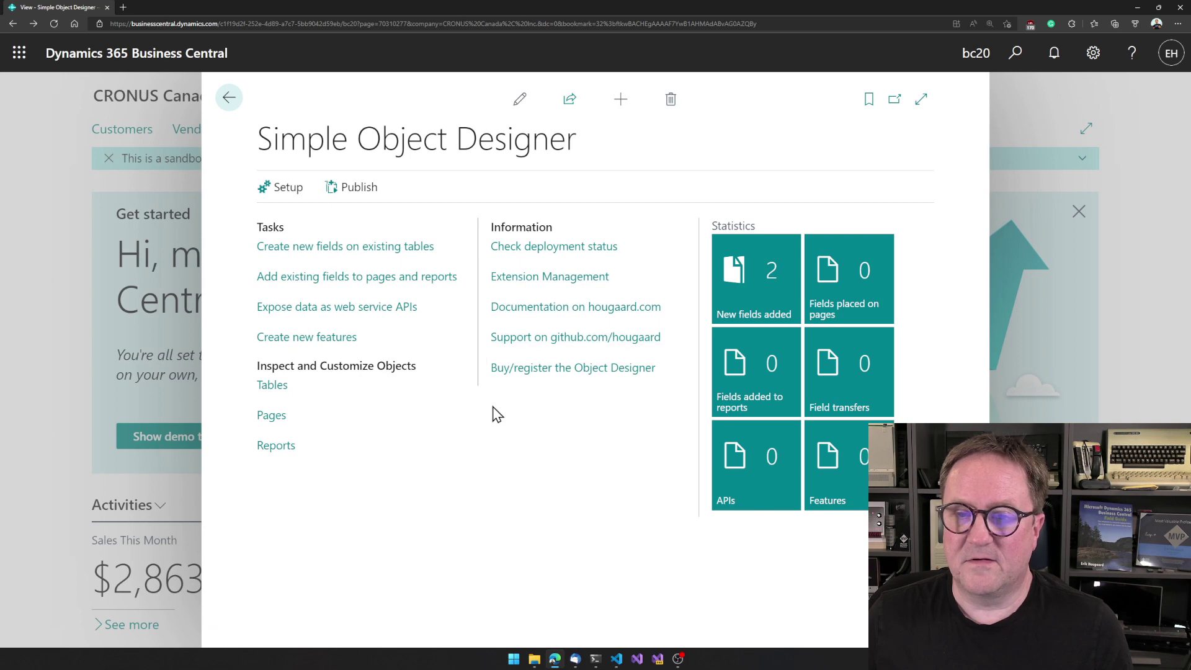
Step: Publish My Customizations version 1.0.0.4 to this sandbox and acknowledge the deployment message
{"action": "left_click", "coordinate": [357, 187]}
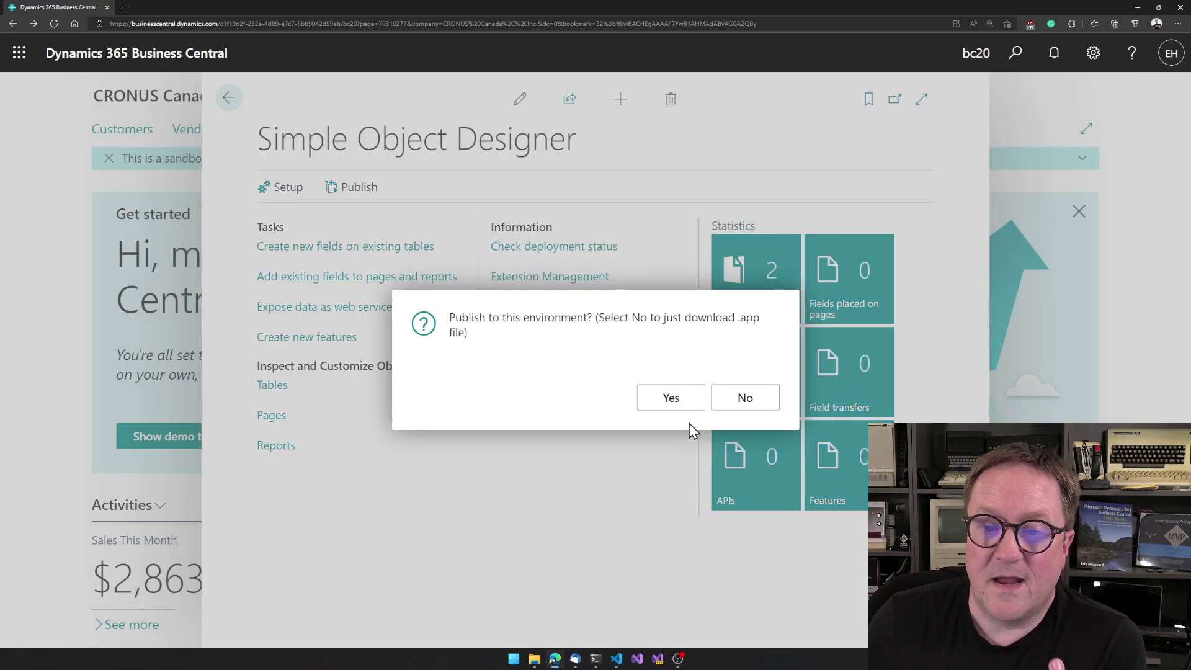
{"action": "left_click", "coordinate": [671, 397]}
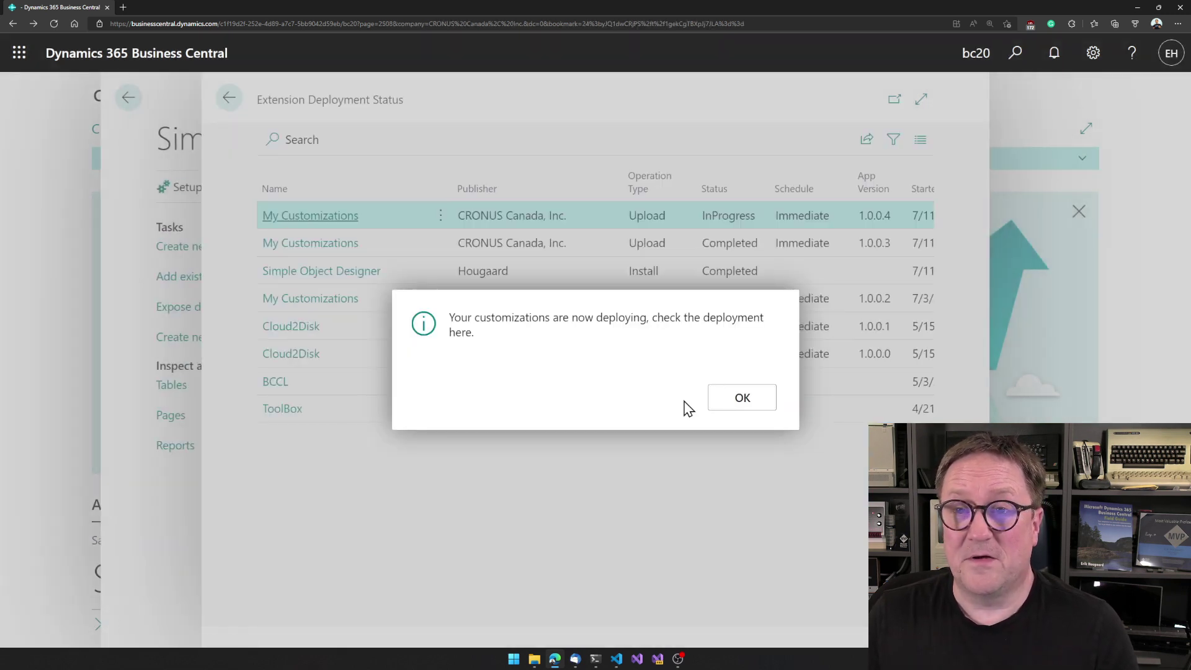
{"action": "left_click", "coordinate": [741, 398]}
{"action": "left_click", "coordinate": [284, 187]}
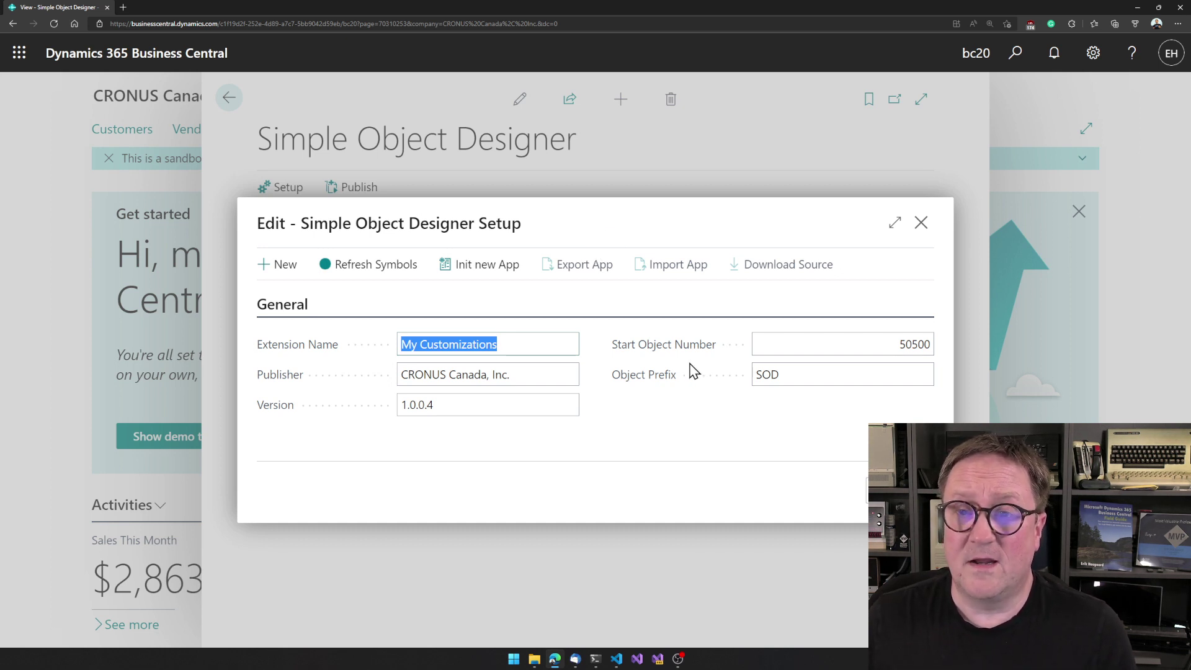
{"action": "key", "text": "Escape"}
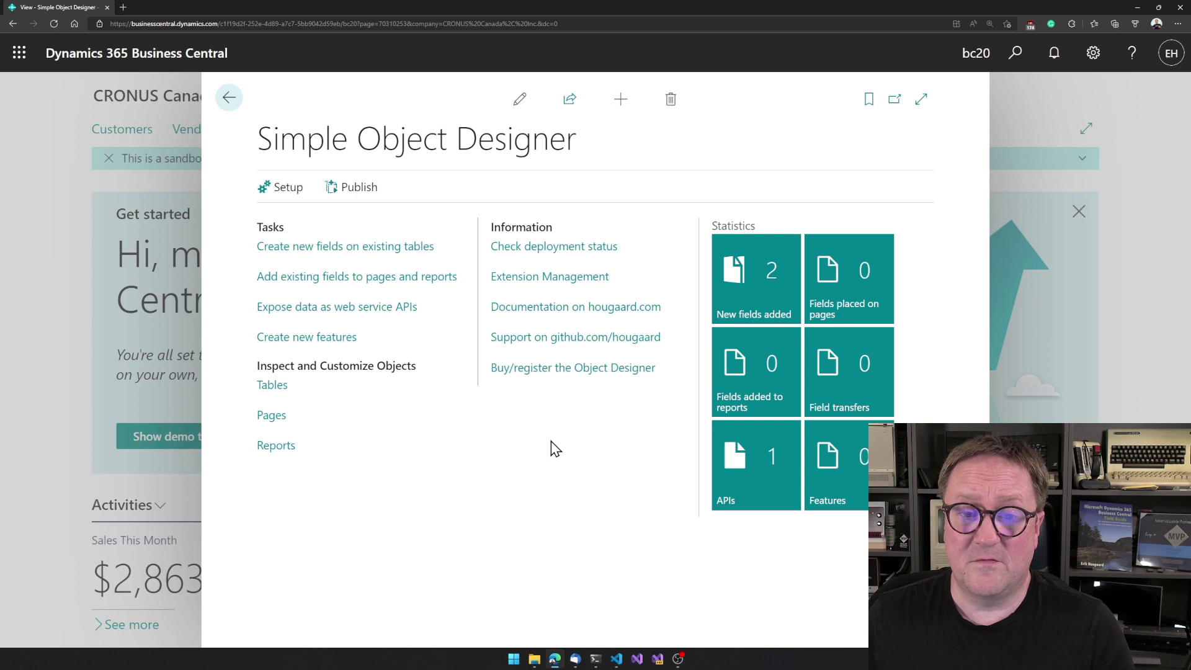
Step: Open the Simple Object Designer registration dialog with its empty registration key and license link
{"action": "left_click", "coordinate": [559, 367]}
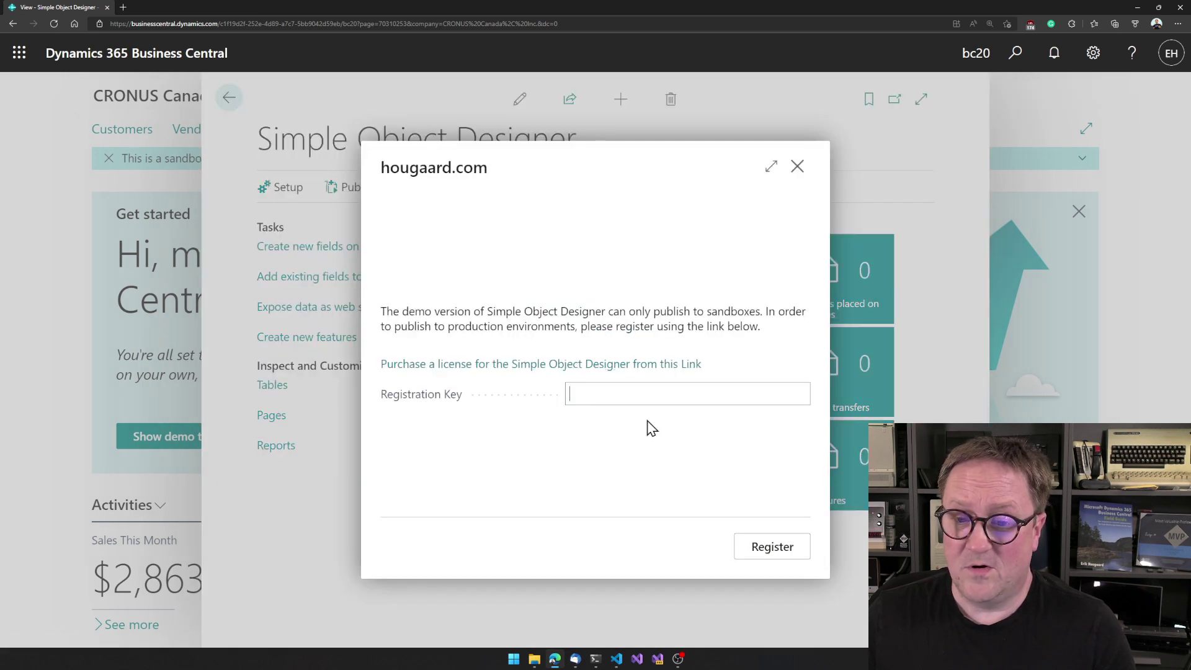